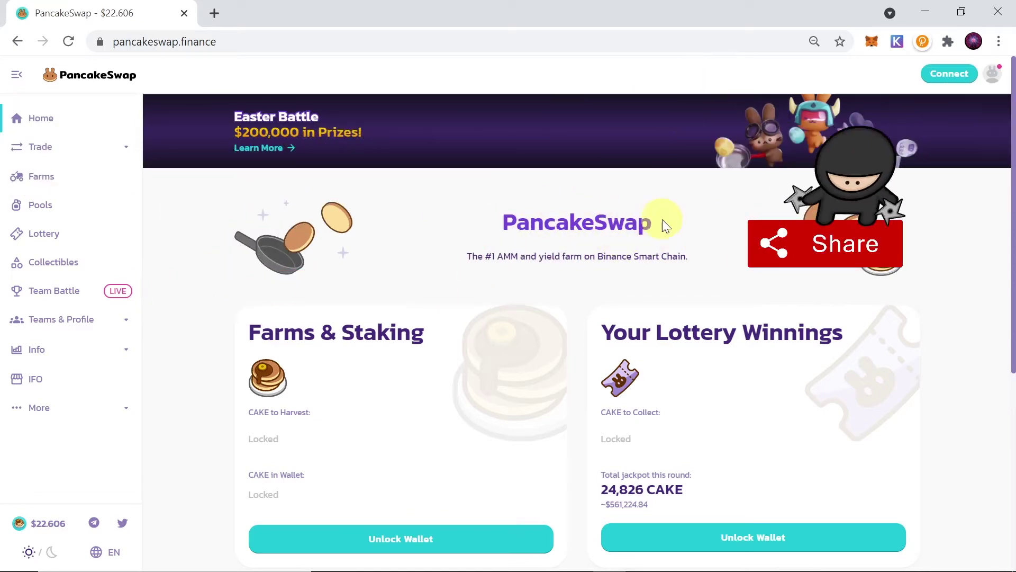
# Select BSC - Mainnet as the active network in the MetaMask wallet extension and close the wallet
pyautogui.click(872, 42)
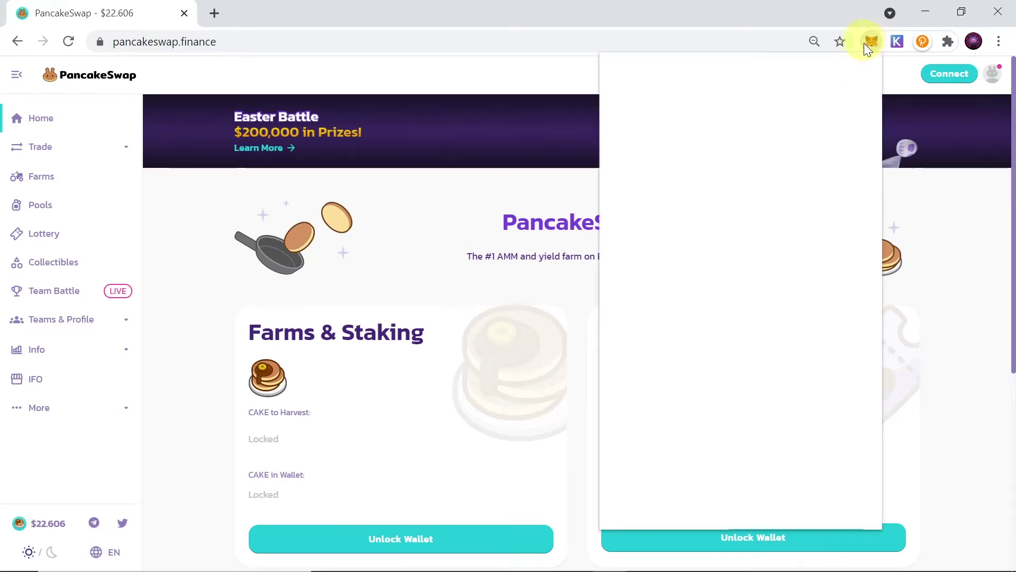
pyautogui.click(765, 83)
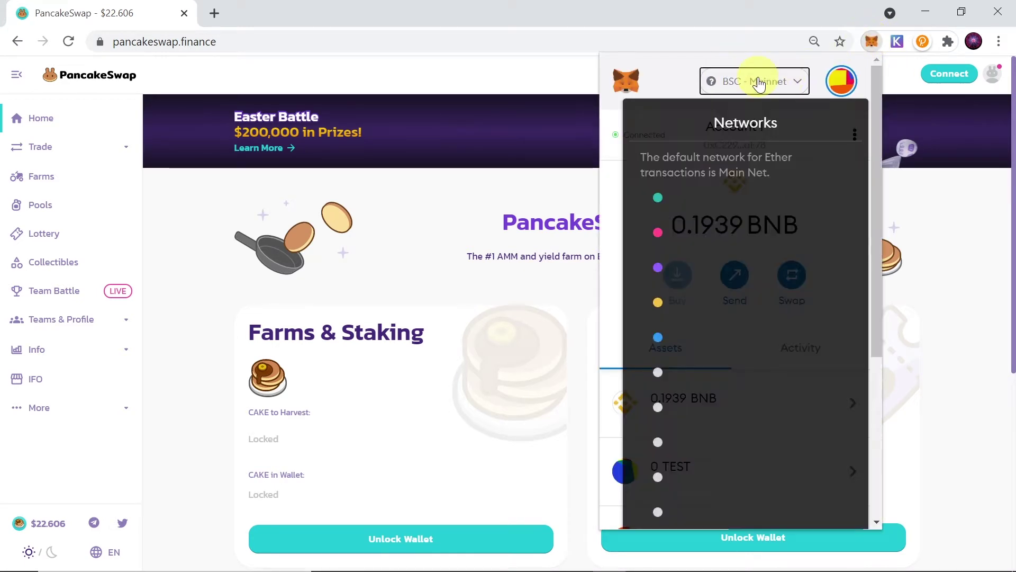
pyautogui.scroll(-5, 724, 419)
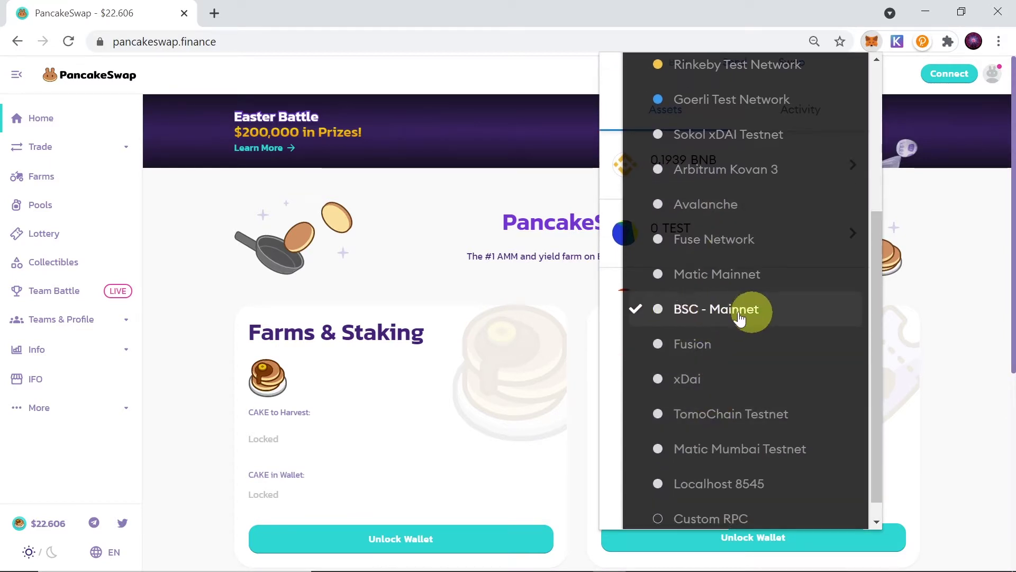
pyautogui.click(744, 313)
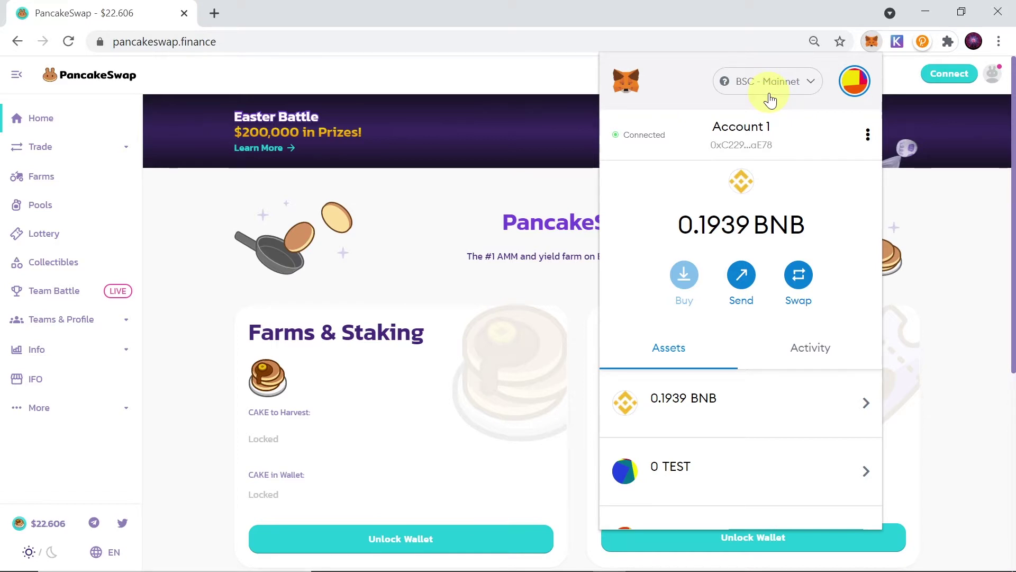
pyautogui.press('Escape')
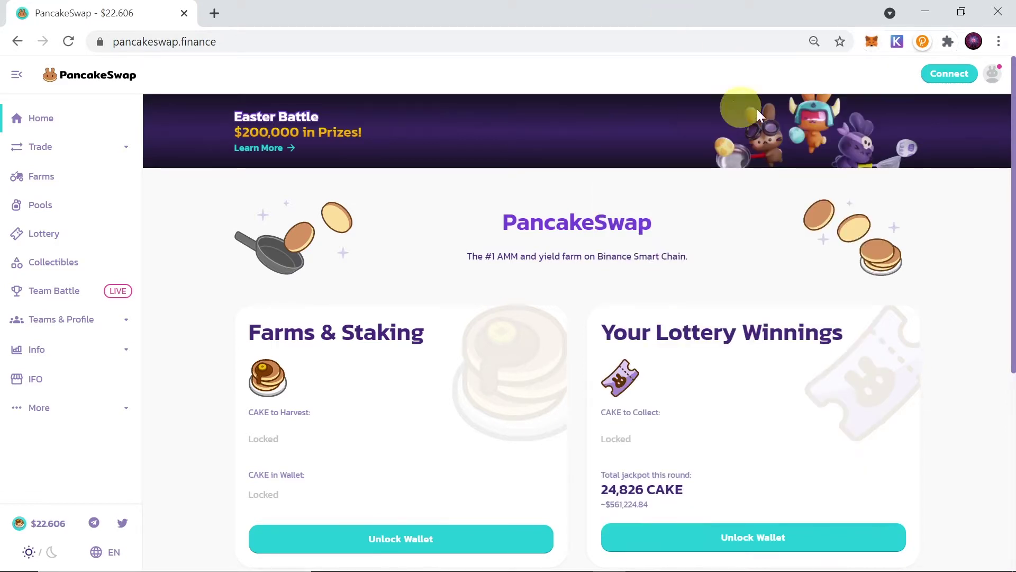
# Connect the MetaMask wallet to the site and open the token Exchange page
pyautogui.click(960, 75)
pyautogui.click(450, 227)
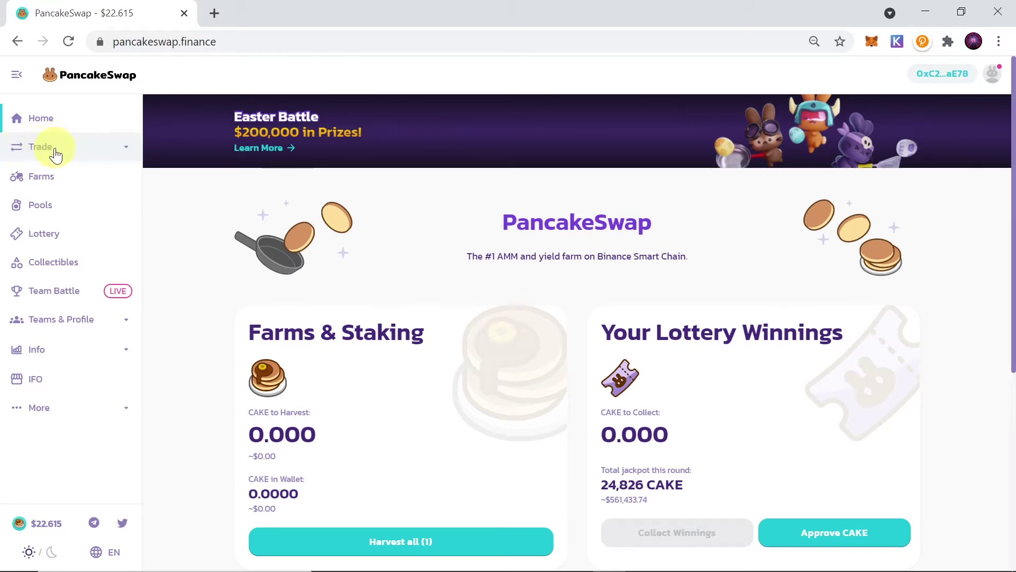
pyautogui.click(36, 152)
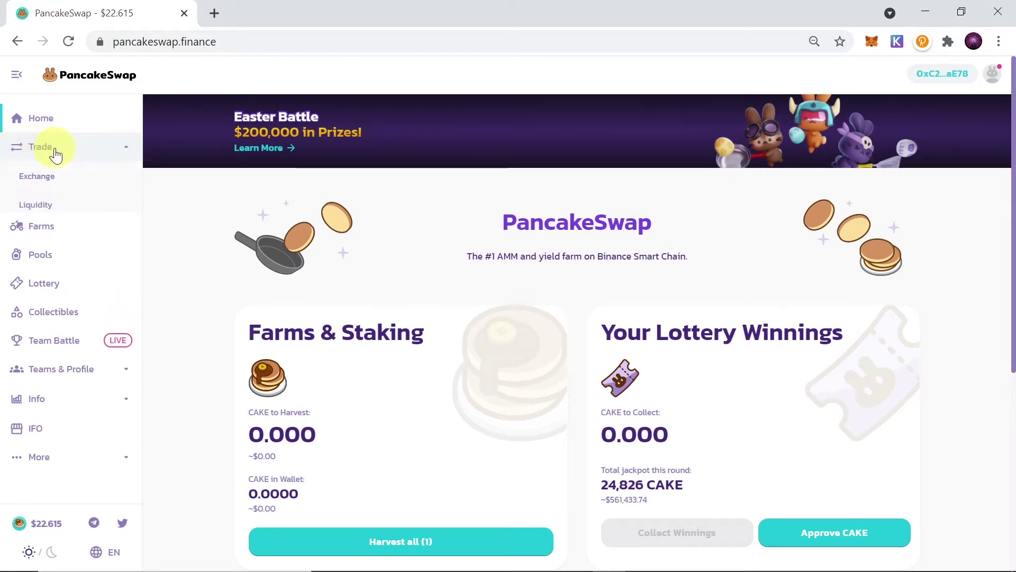
pyautogui.click(38, 177)
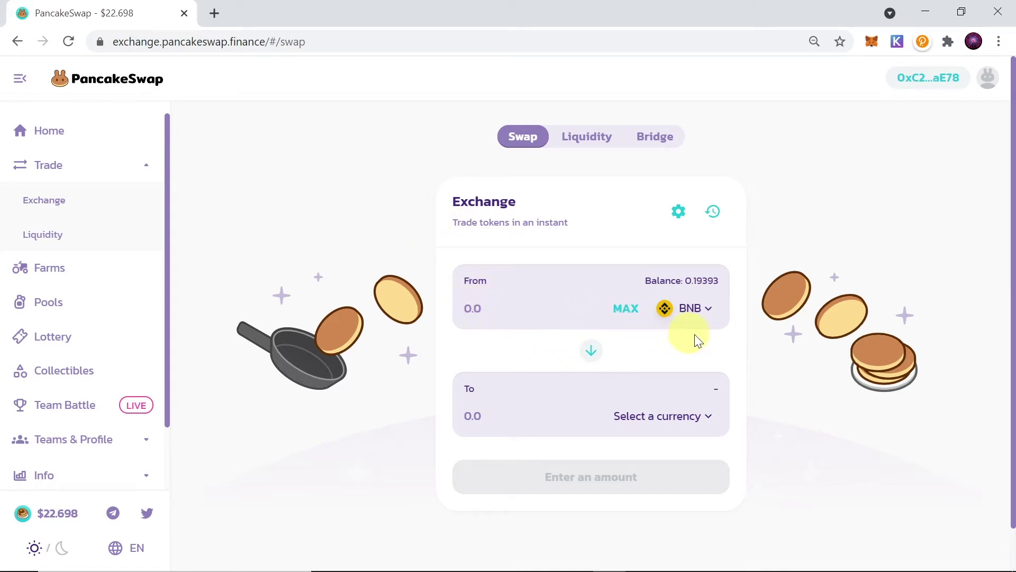
# Set up a swap from BNB to CAKE with an input amount of 0.05 BNB
pyautogui.click(691, 313)
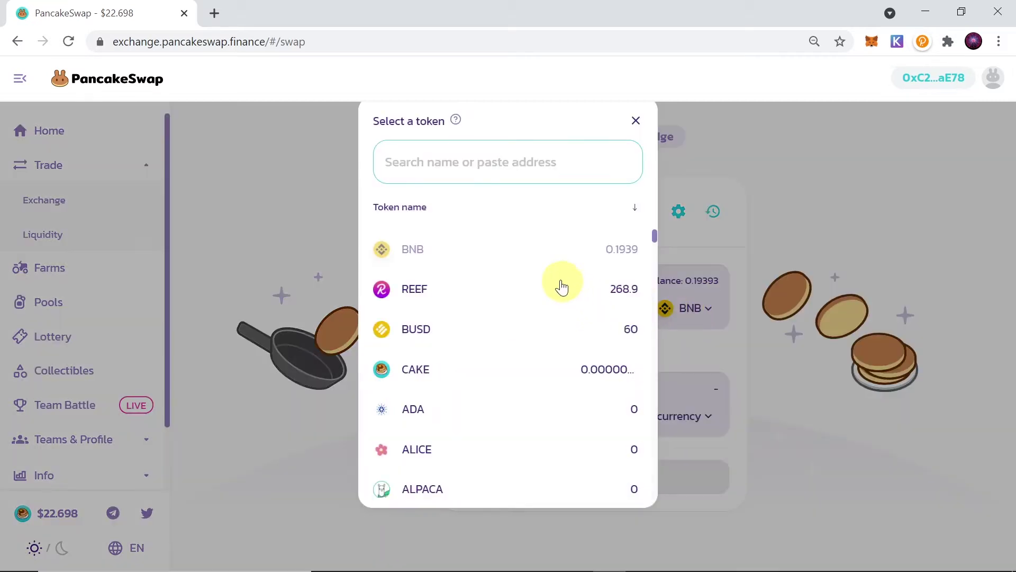
pyautogui.click(417, 250)
pyautogui.click(724, 271)
pyautogui.click(689, 416)
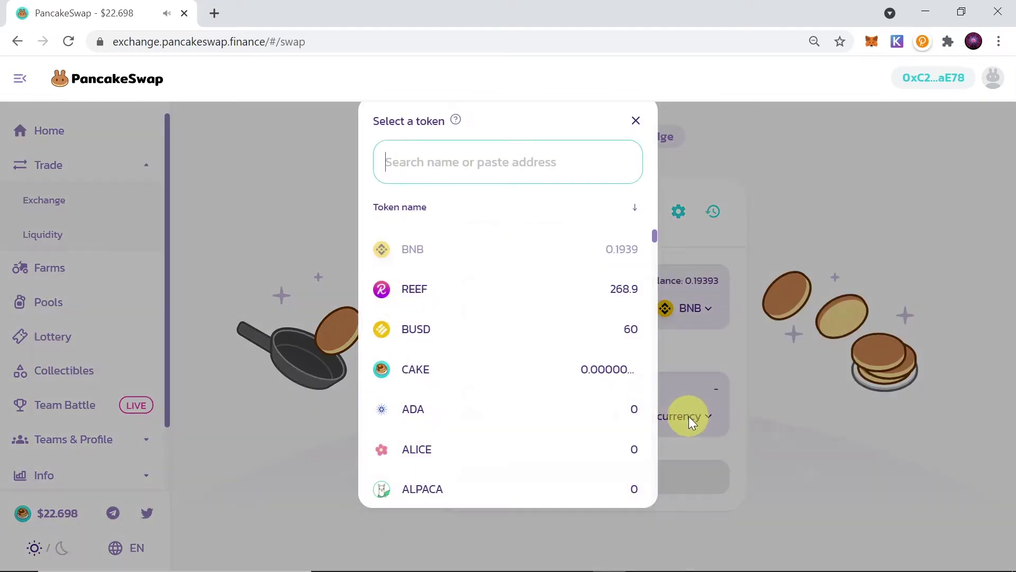
pyautogui.click(418, 369)
pyautogui.click(489, 308)
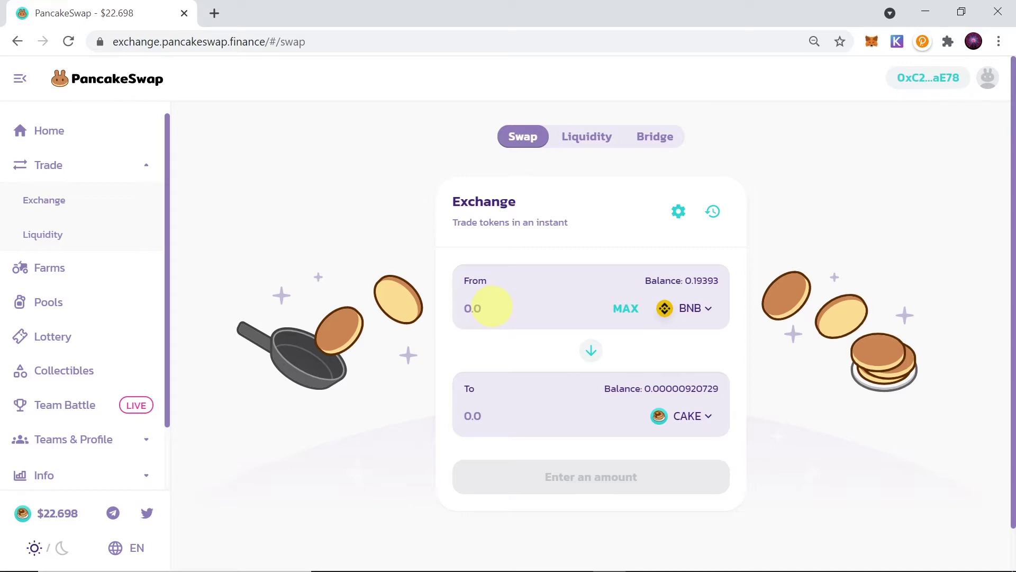
pyautogui.write('0.05')
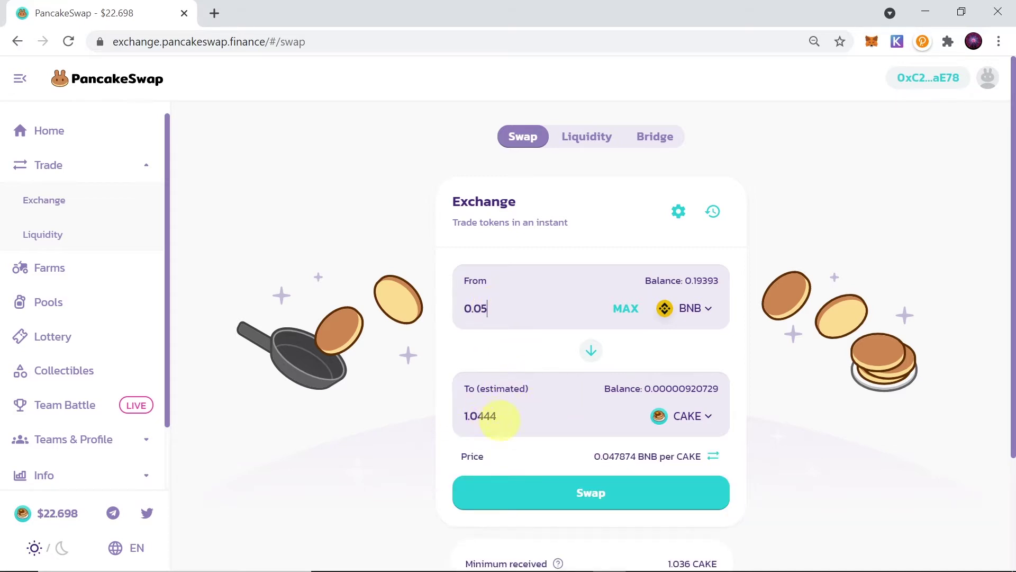
# Submit the BNB to CAKE swap, approve the transaction in MetaMask and dismiss the completion notice
pyautogui.click(601, 494)
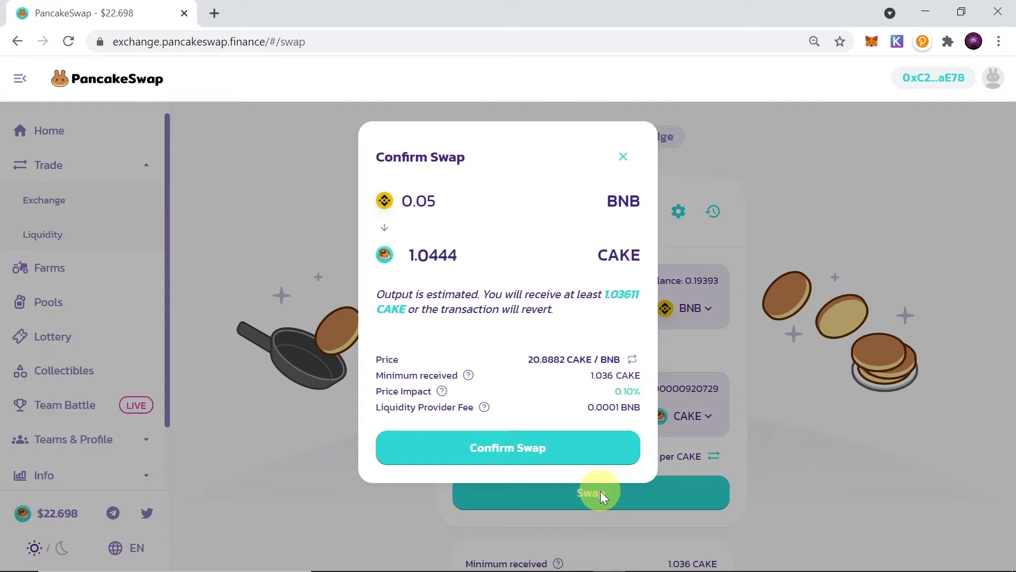
pyautogui.click(517, 458)
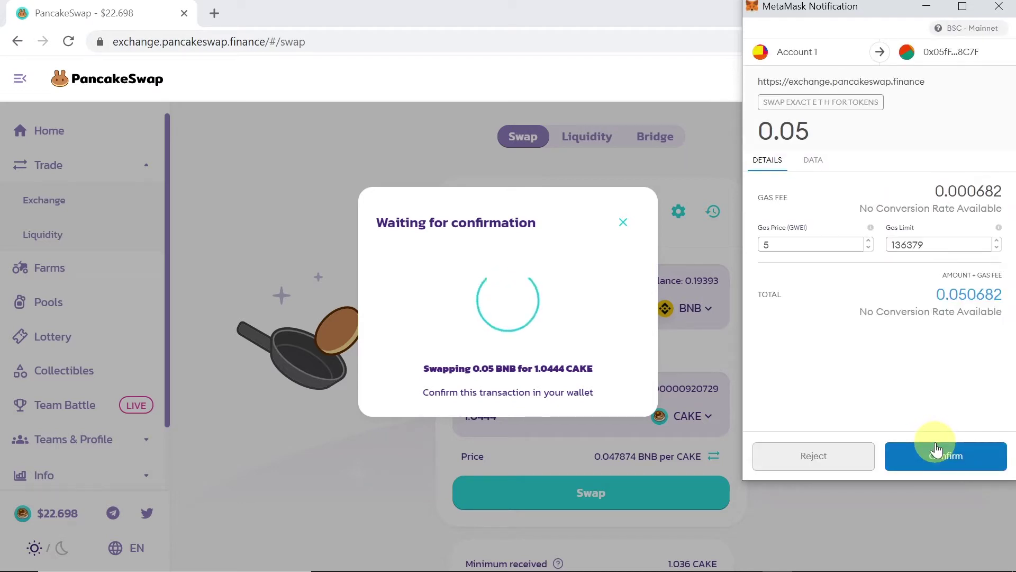
pyautogui.click(956, 461)
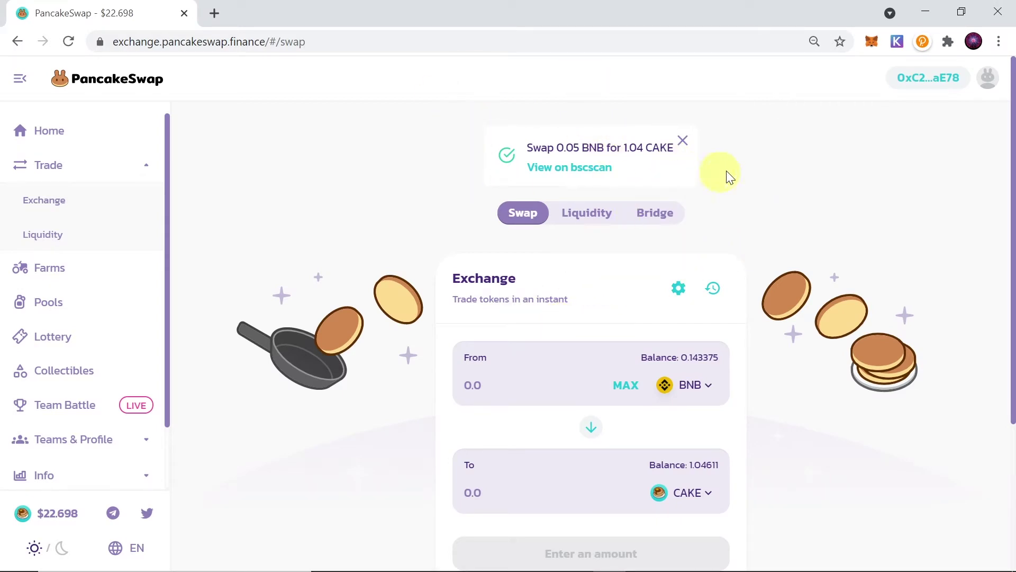
pyautogui.click(683, 141)
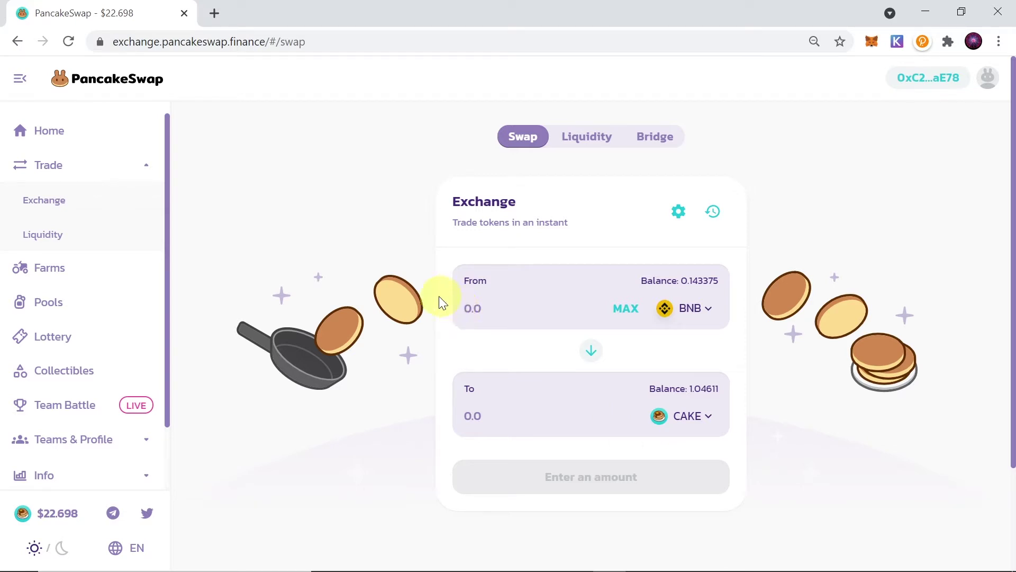
# Start adding liquidity for the BNB and CAKE pair, using the maximum available CAKE amount
pyautogui.click(581, 146)
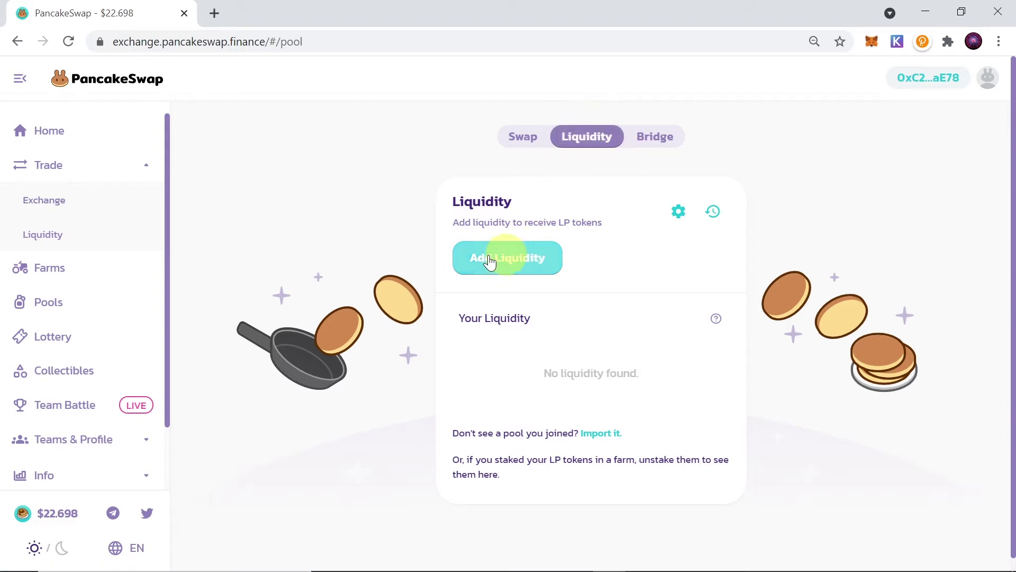
pyautogui.click(499, 258)
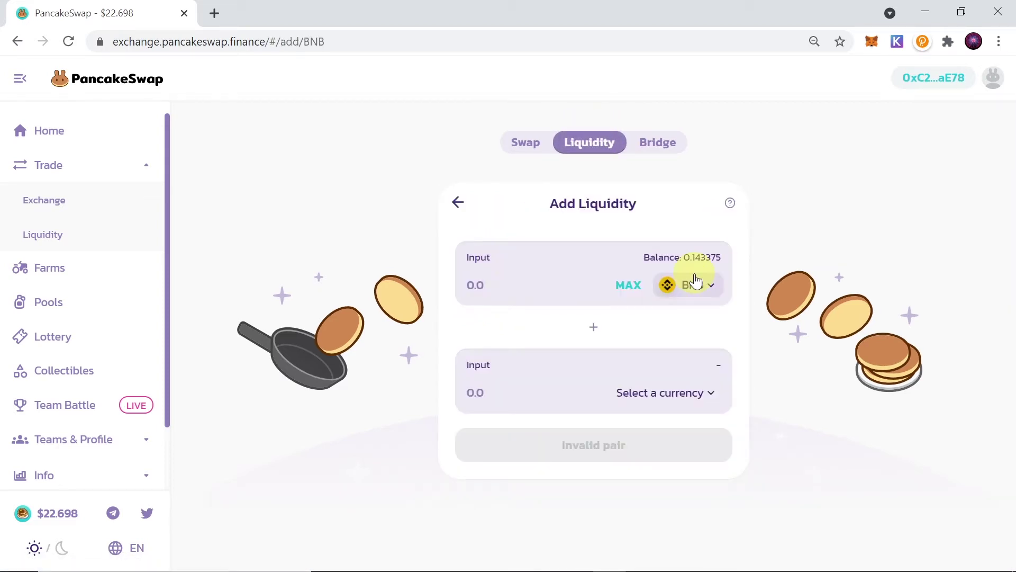
pyautogui.click(691, 407)
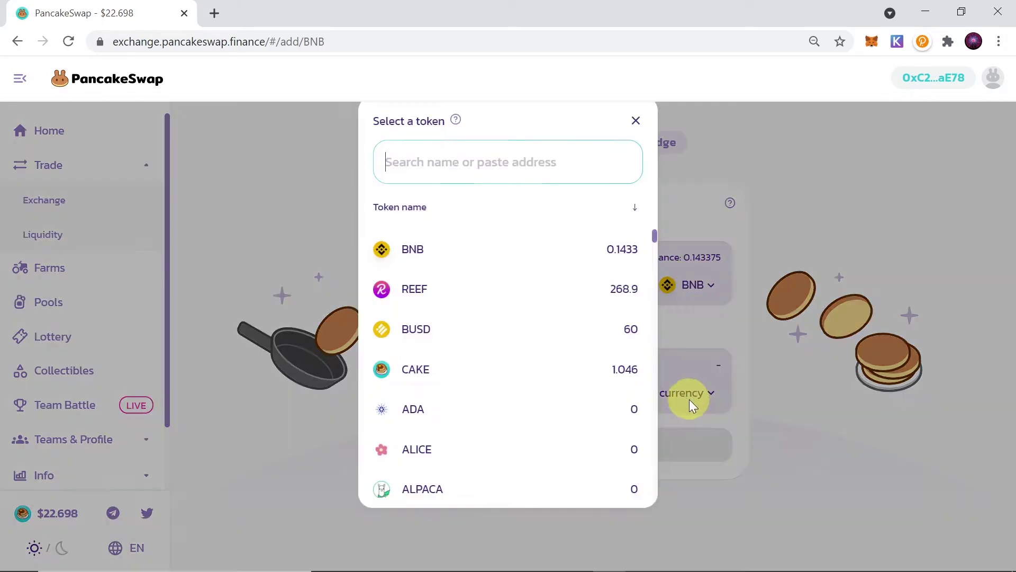
pyautogui.click(417, 371)
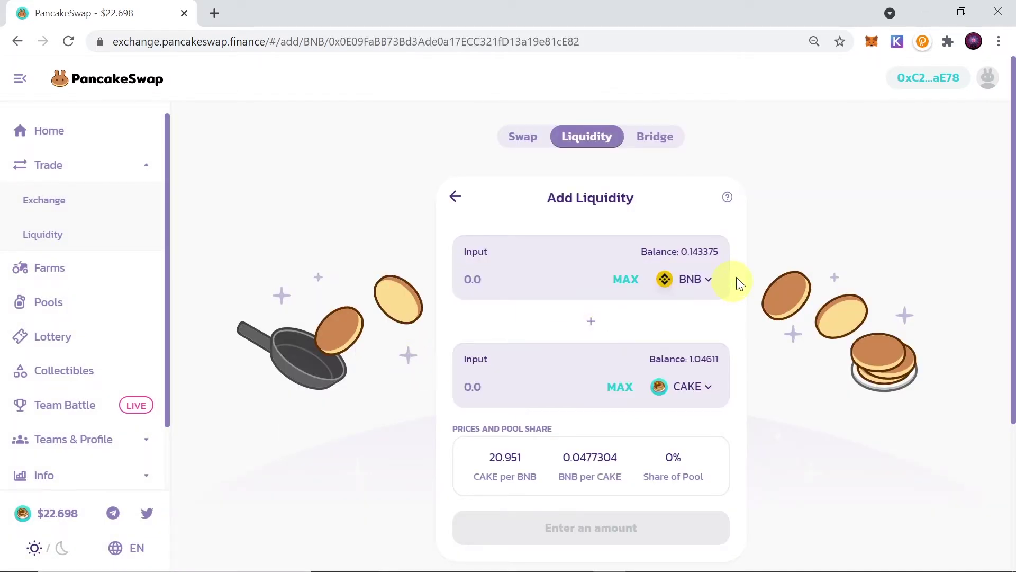
pyautogui.click(618, 386)
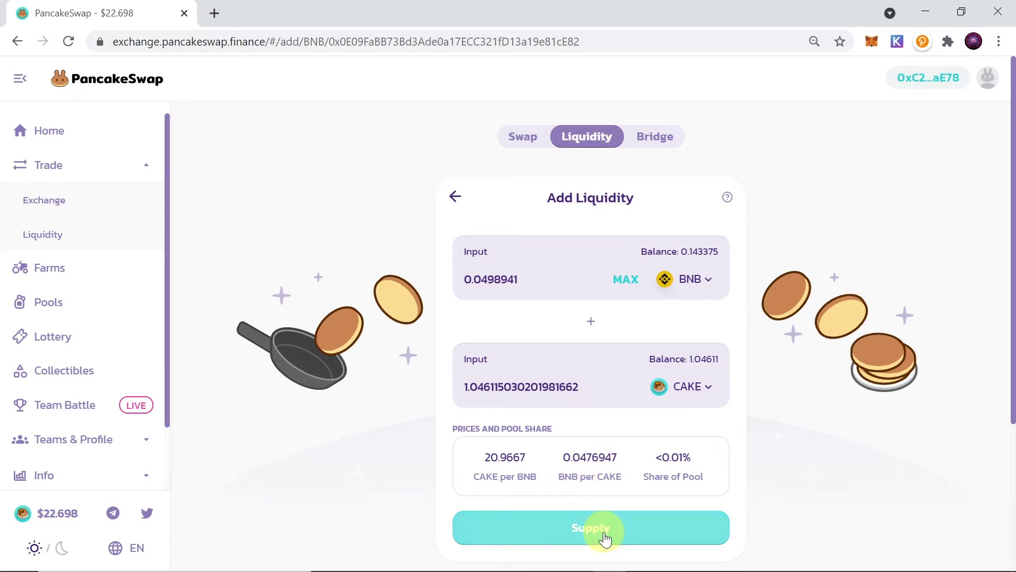
# Supply the BNB/CAKE liquidity, approve the transaction in MetaMask and close the submission message
pyautogui.click(605, 537)
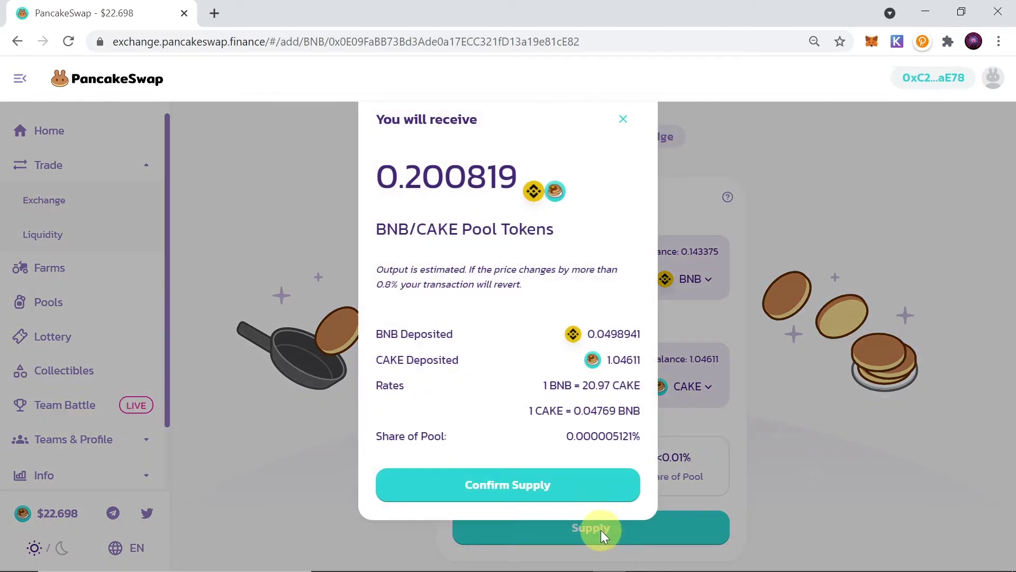
pyautogui.click(514, 486)
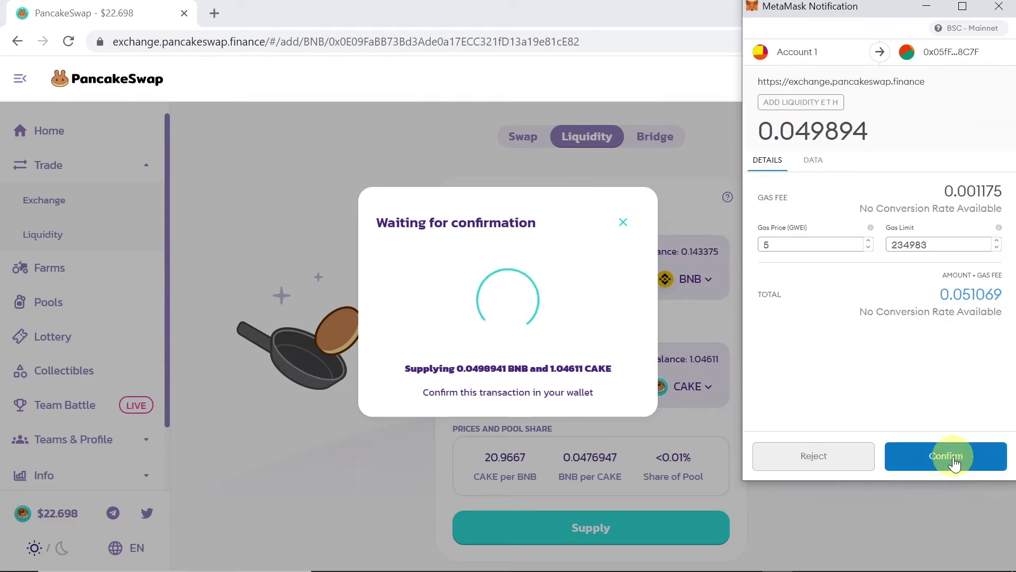
pyautogui.click(954, 461)
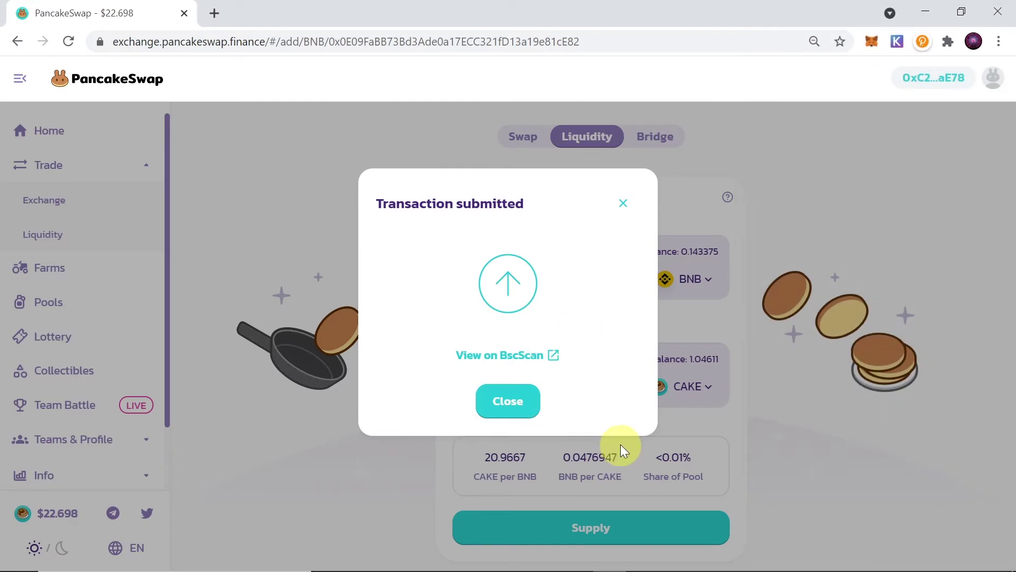
pyautogui.click(508, 404)
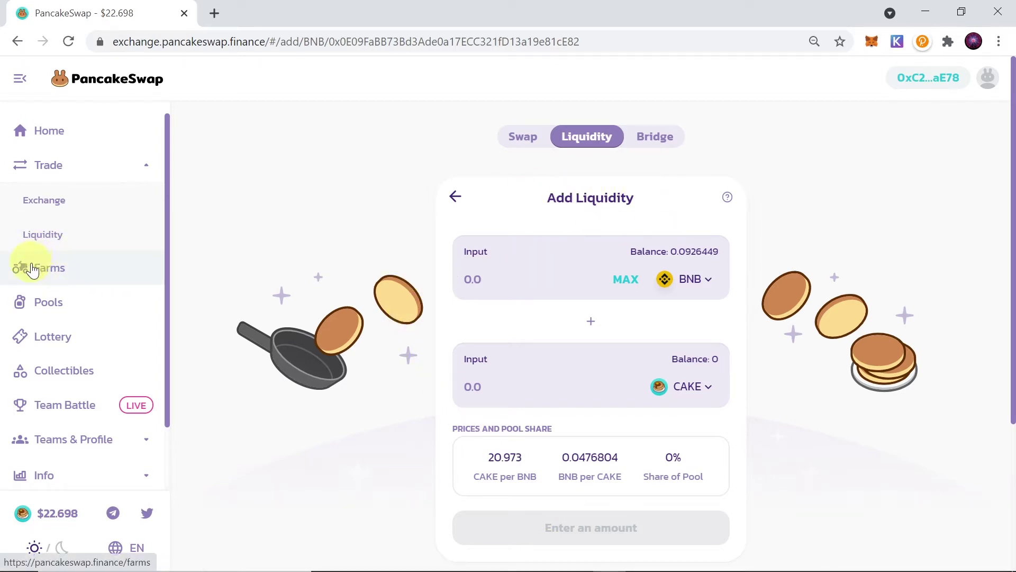
# Open the Farms page and look through the live farms, comparing their APR, liquidity and multiplier
pyautogui.click(53, 272)
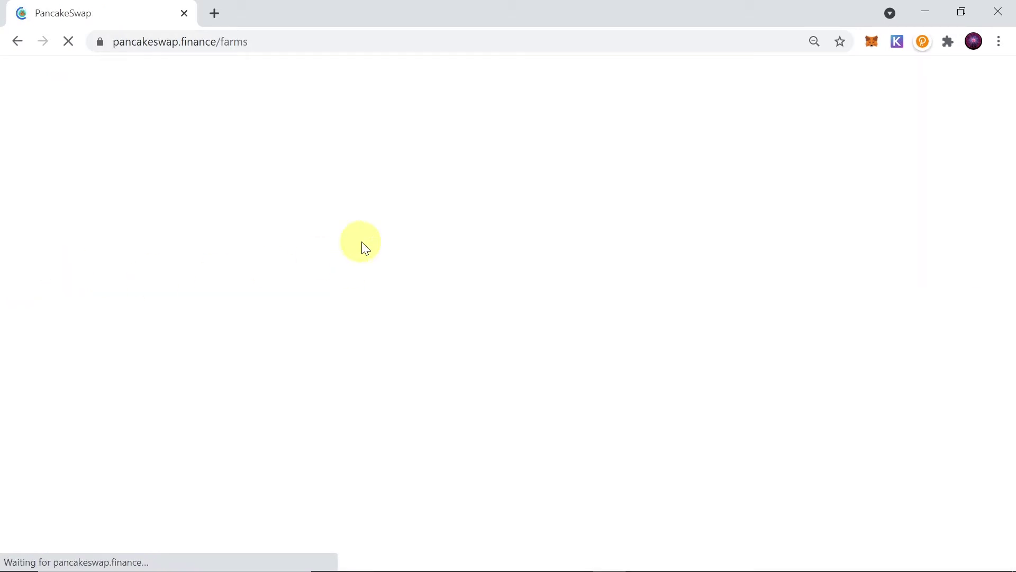
pyautogui.scroll(-2, 407, 291)
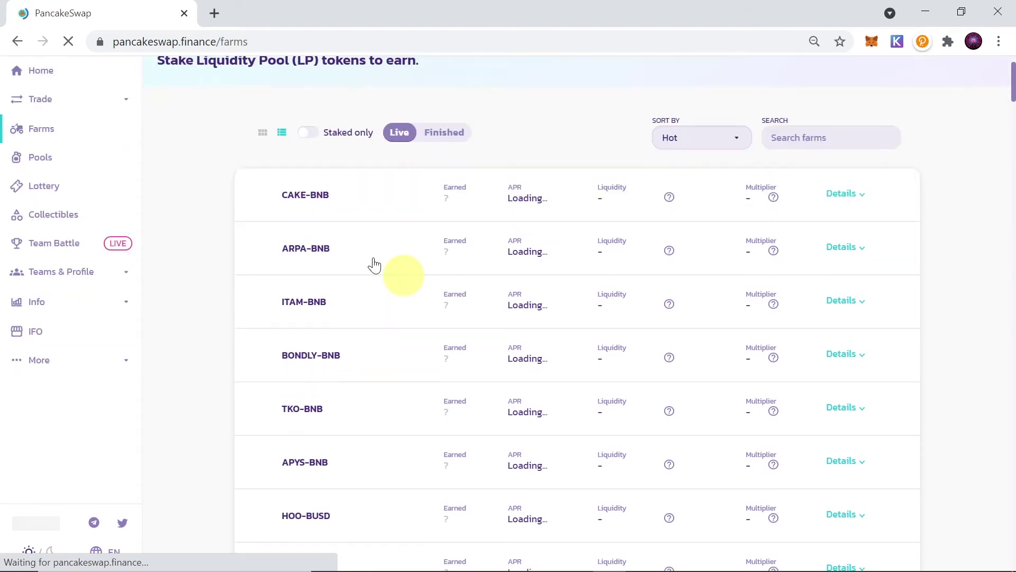
pyautogui.scroll(-3, 366, 348)
pyautogui.scroll(-6, 369, 343)
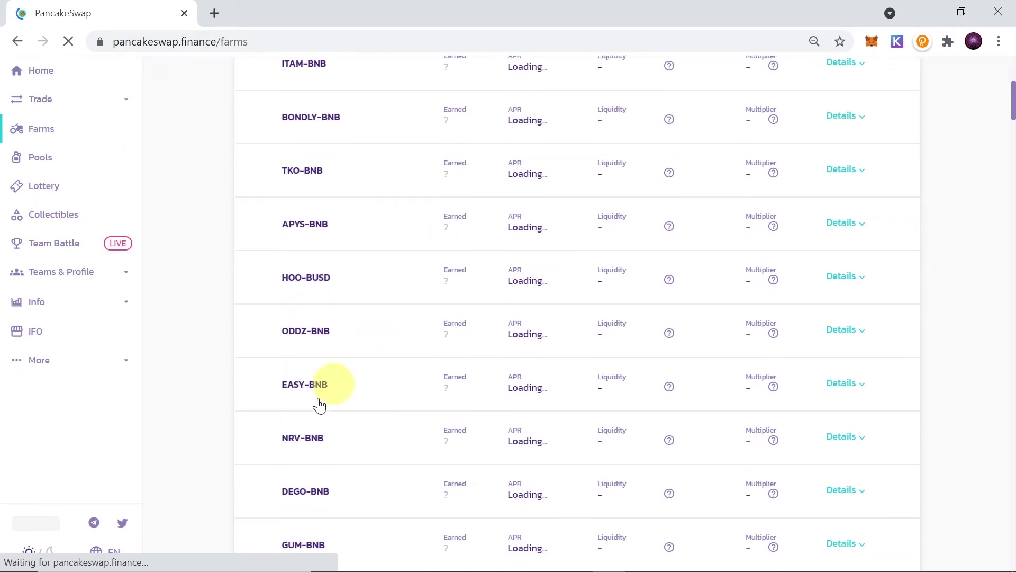
pyautogui.scroll(6, 342, 431)
pyautogui.scroll(3, 367, 432)
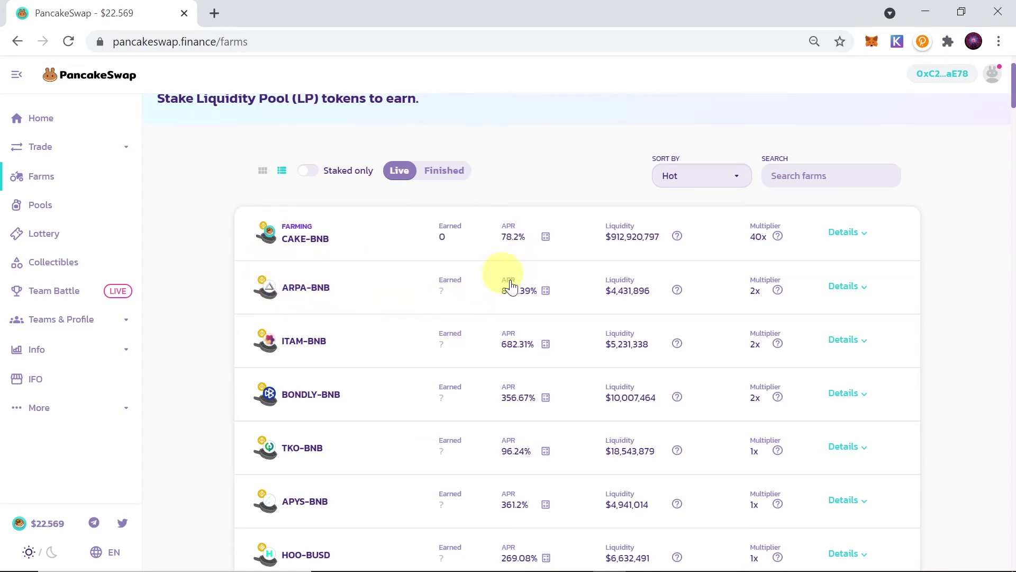
pyautogui.scroll(-8, 535, 289)
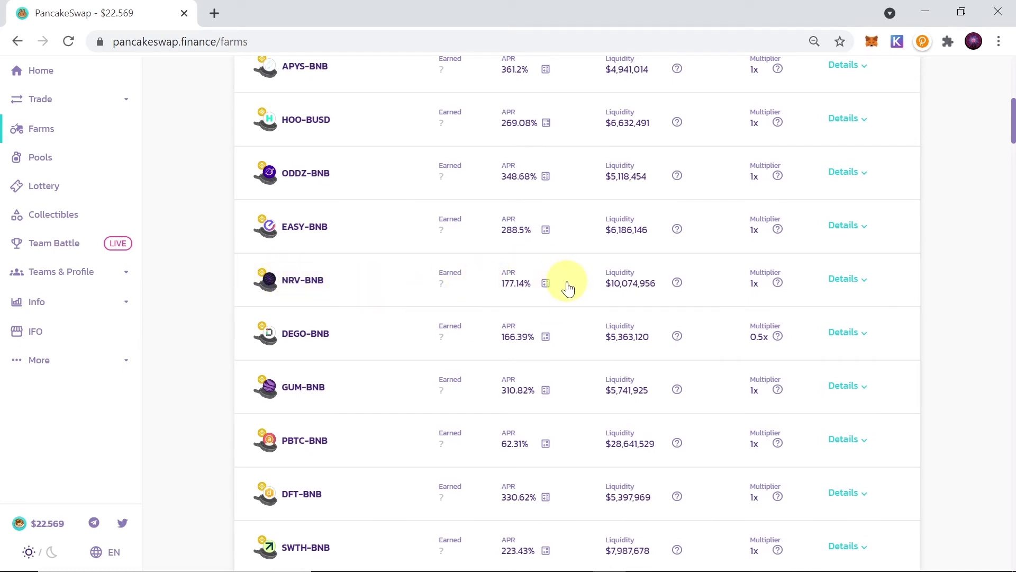
pyautogui.scroll(-5, 568, 287)
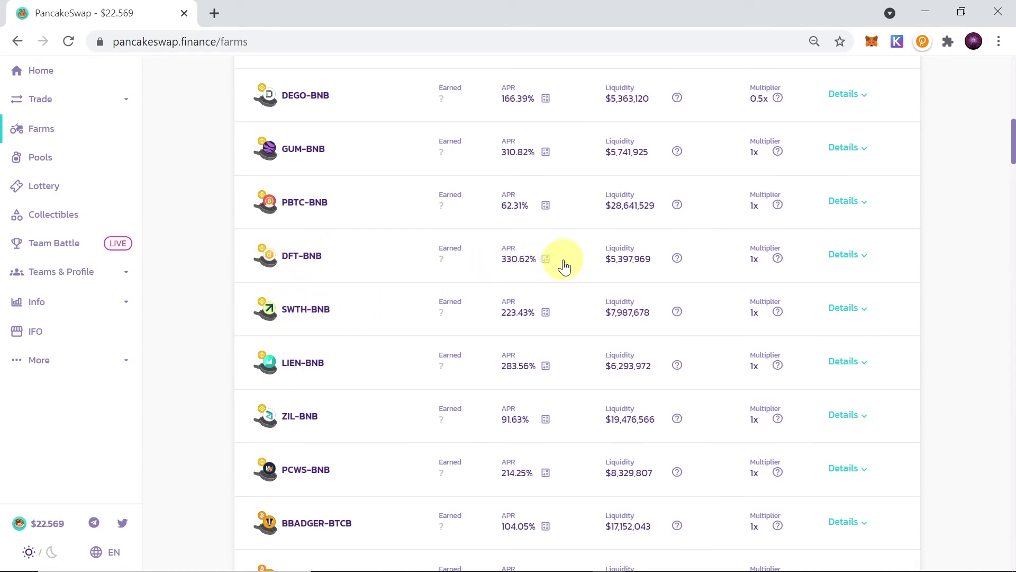
pyautogui.scroll(-3, 555, 238)
pyautogui.scroll(15, 585, 313)
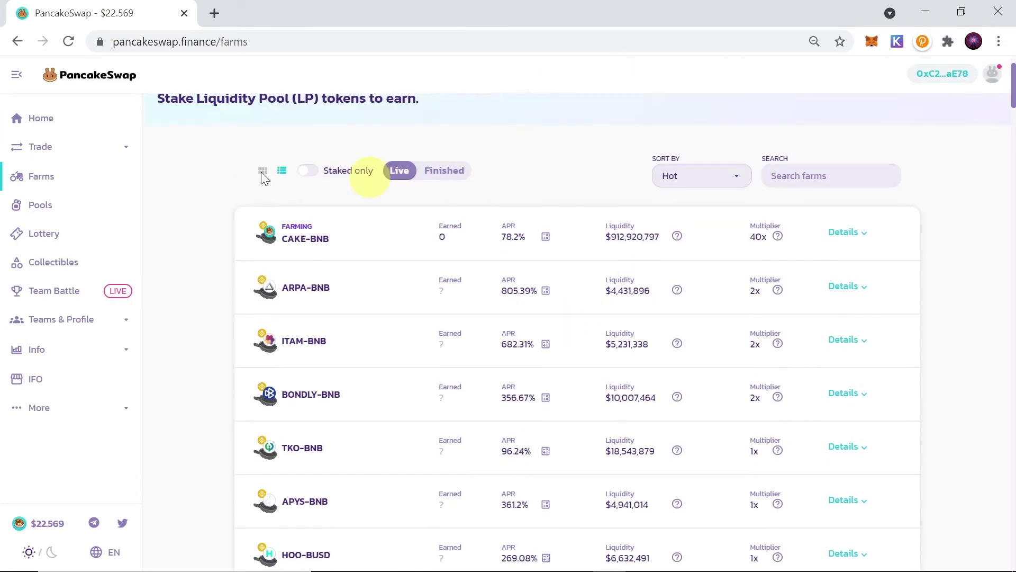
# Stake the maximum available CAKE-BNB LP balance in the CAKE-BNB farm and approve the transaction in MetaMask
pyautogui.click(311, 237)
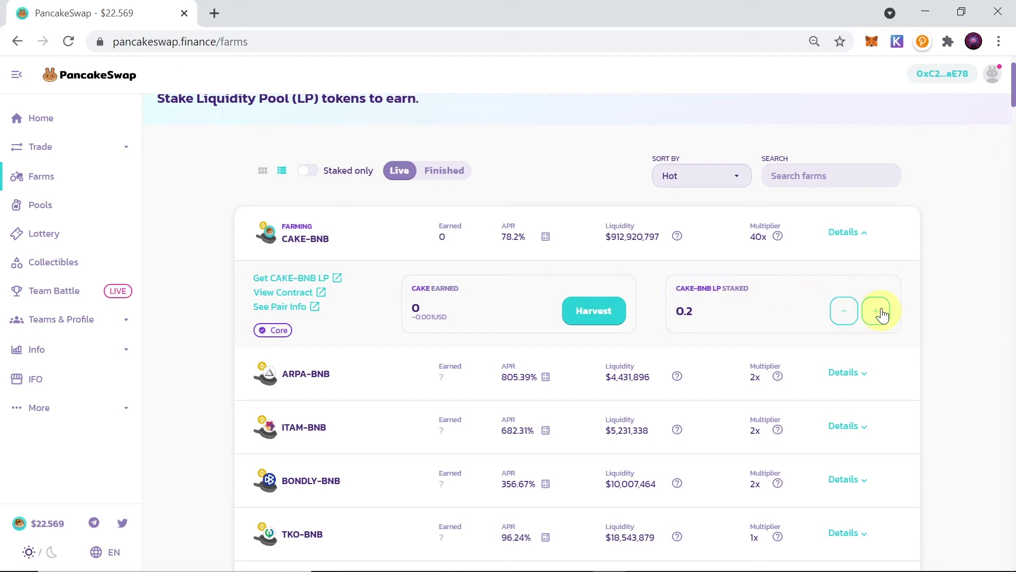
pyautogui.click(883, 358)
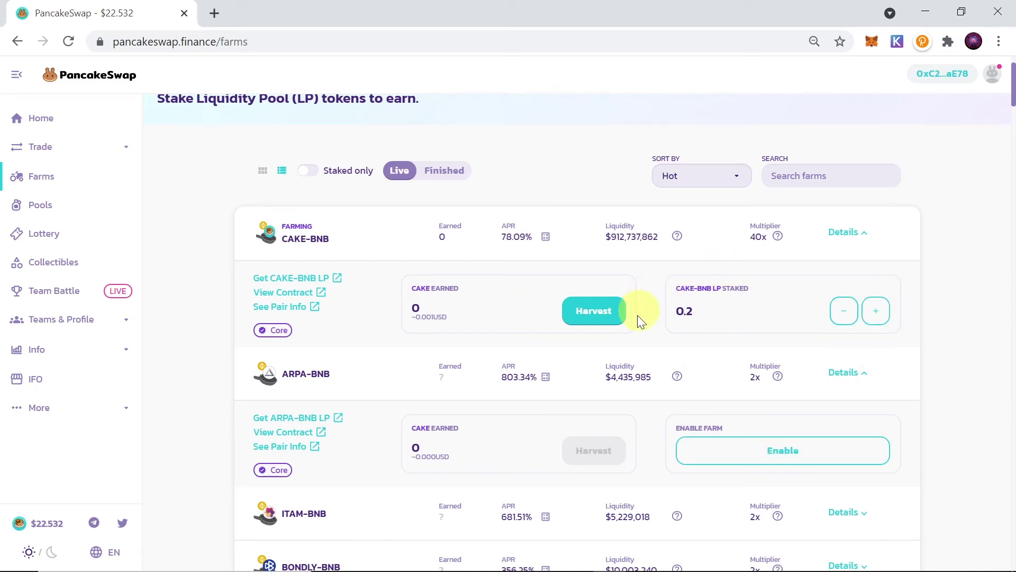
pyautogui.click(877, 315)
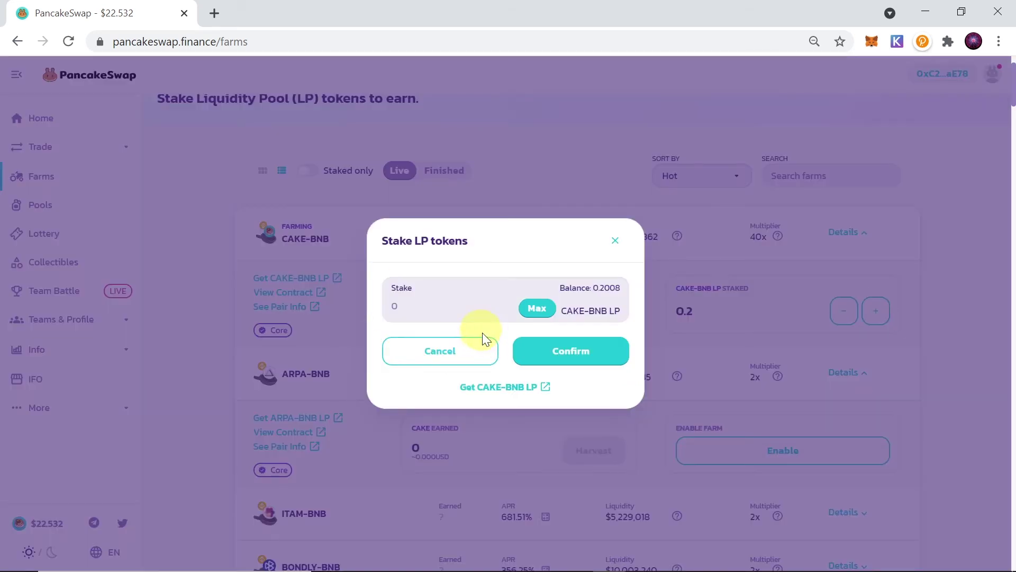
pyautogui.click(538, 309)
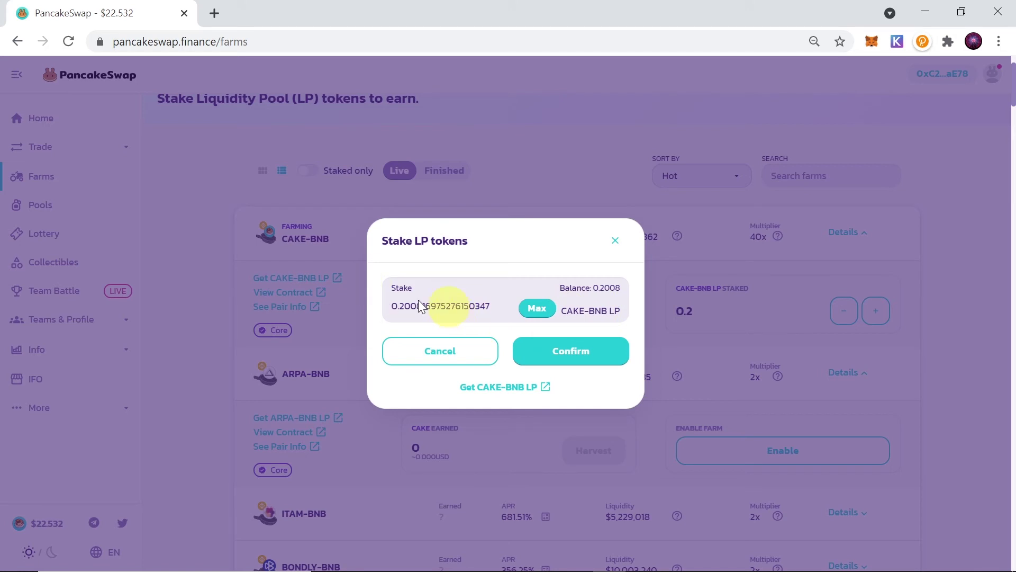
pyautogui.click(580, 360)
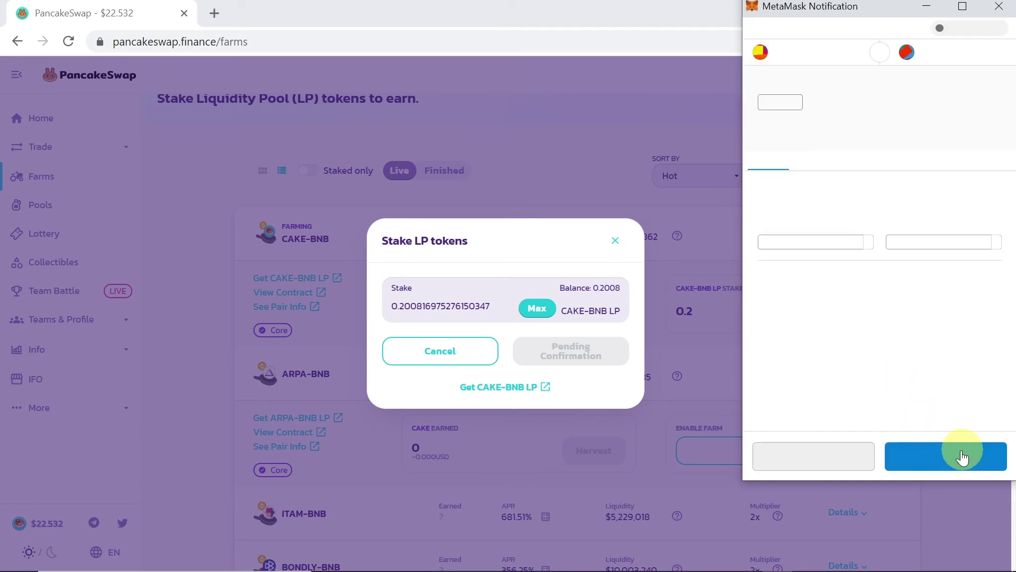
pyautogui.click(964, 457)
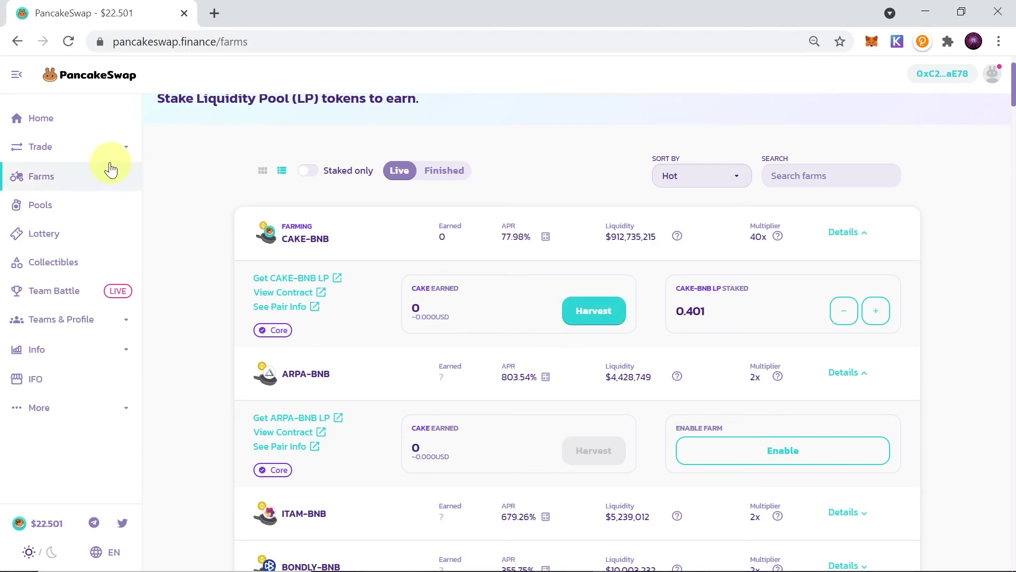
# Open the Collectibles page and look through the Pancake Collectibles on offer
pyautogui.click(68, 268)
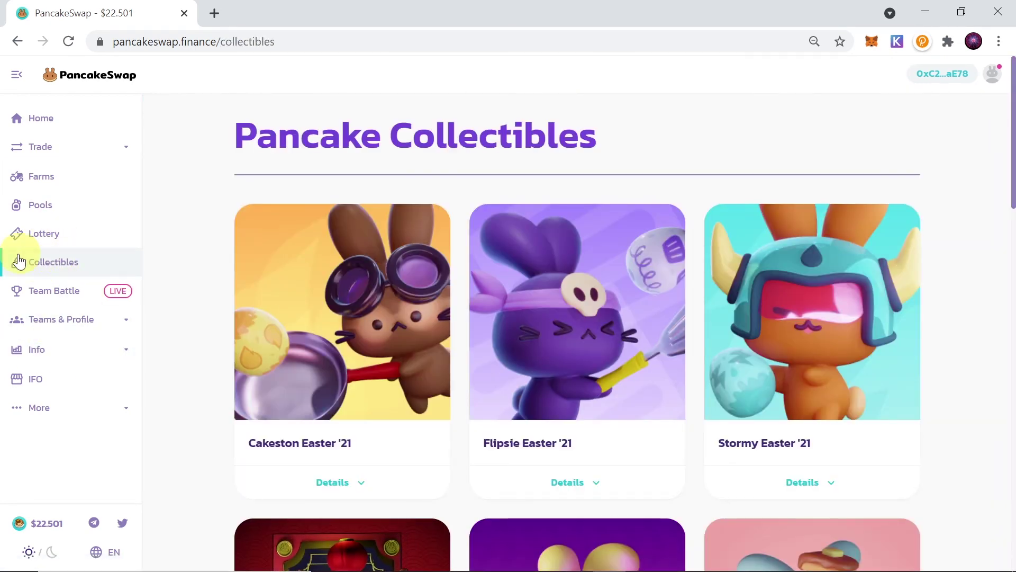
pyautogui.scroll(-14, 510, 217)
pyautogui.scroll(-7, 723, 193)
pyautogui.click(594, 286)
pyautogui.scroll(10, 597, 289)
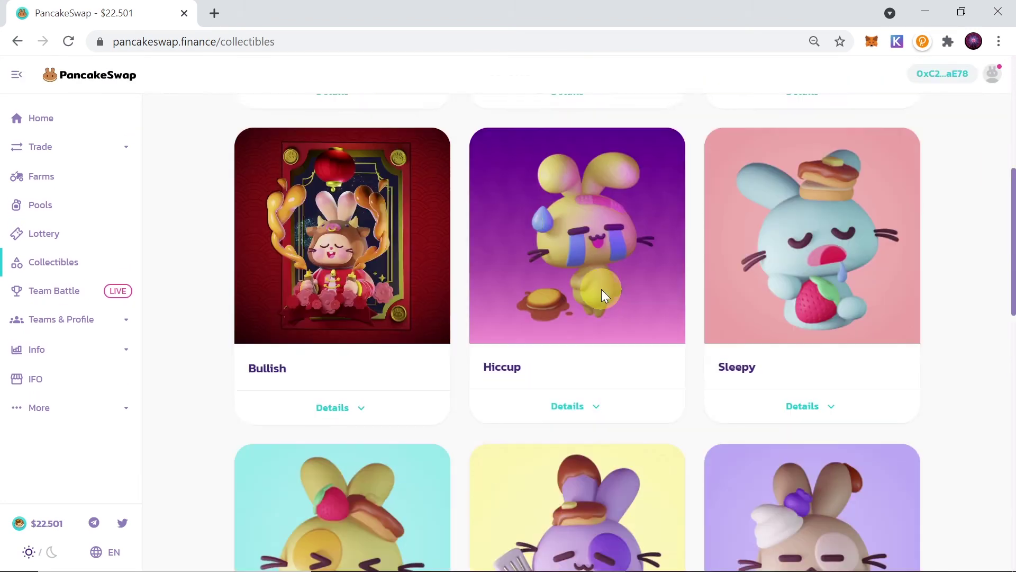
# Open the IFO page and examine the next offering's card and the instructions for taking part
pyautogui.click(35, 382)
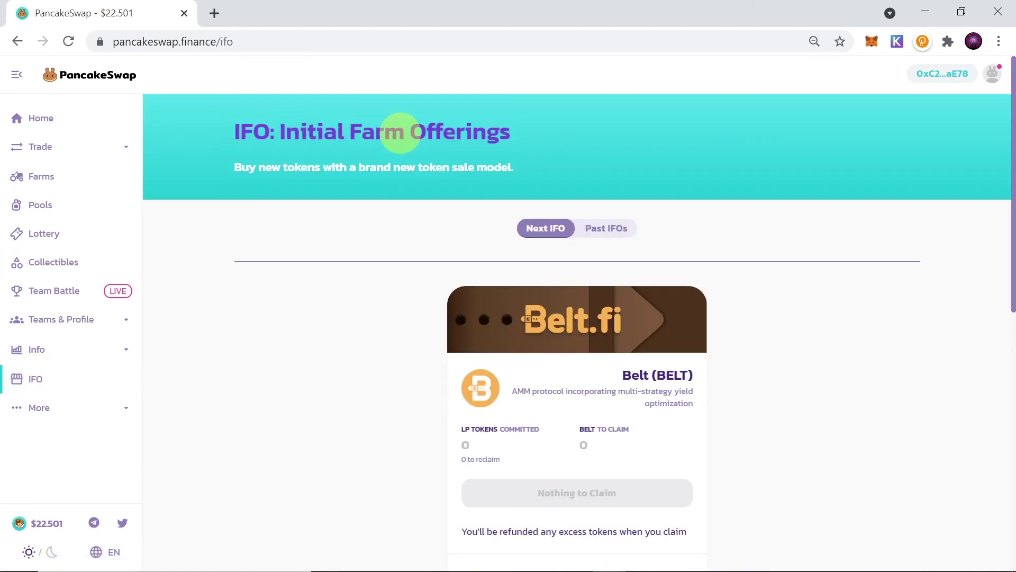
pyautogui.scroll(-2, 706, 173)
pyautogui.scroll(-2, 705, 172)
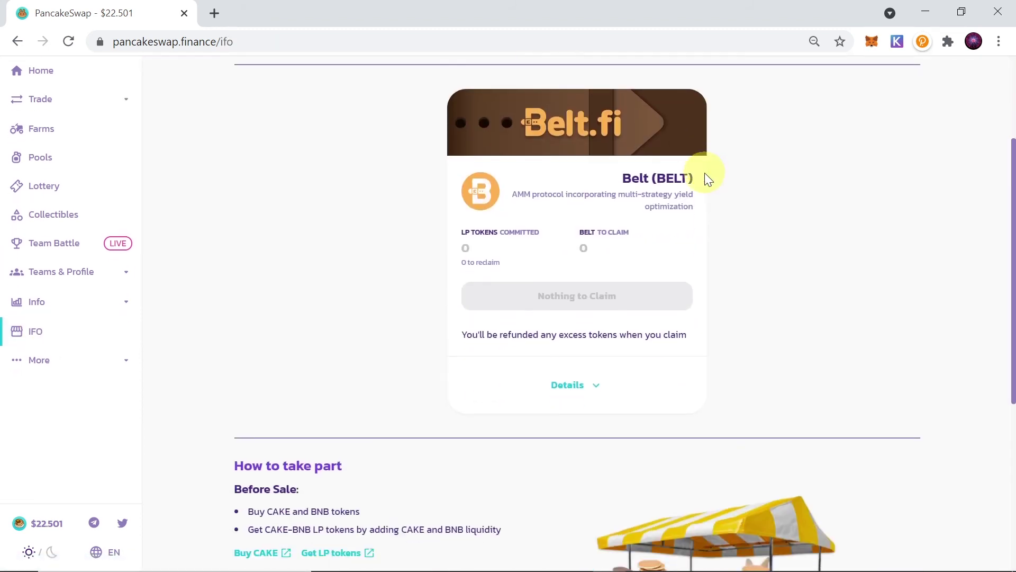
pyautogui.scroll(3, 704, 173)
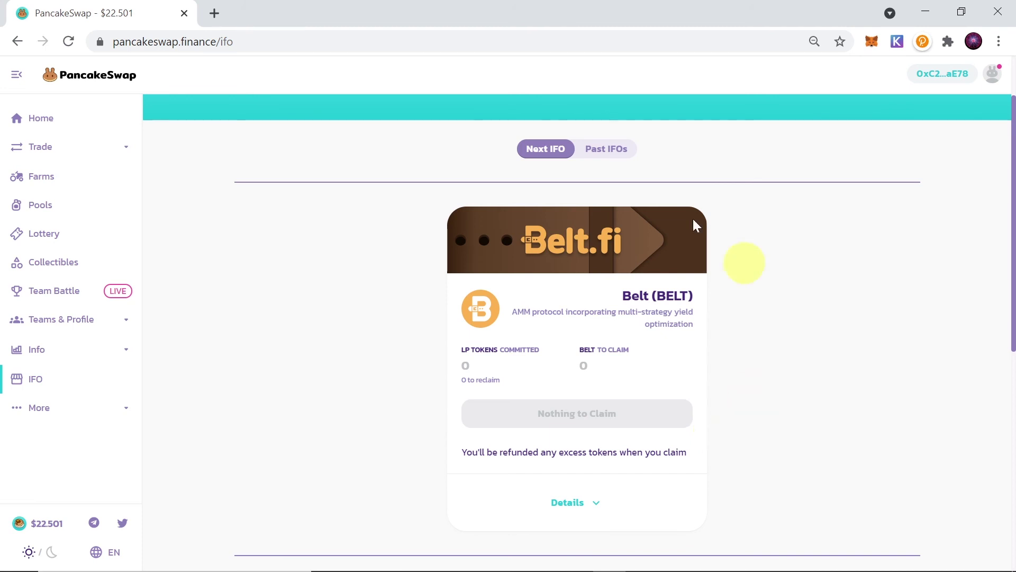
pyautogui.scroll(1, 683, 352)
pyautogui.scroll(2, 683, 352)
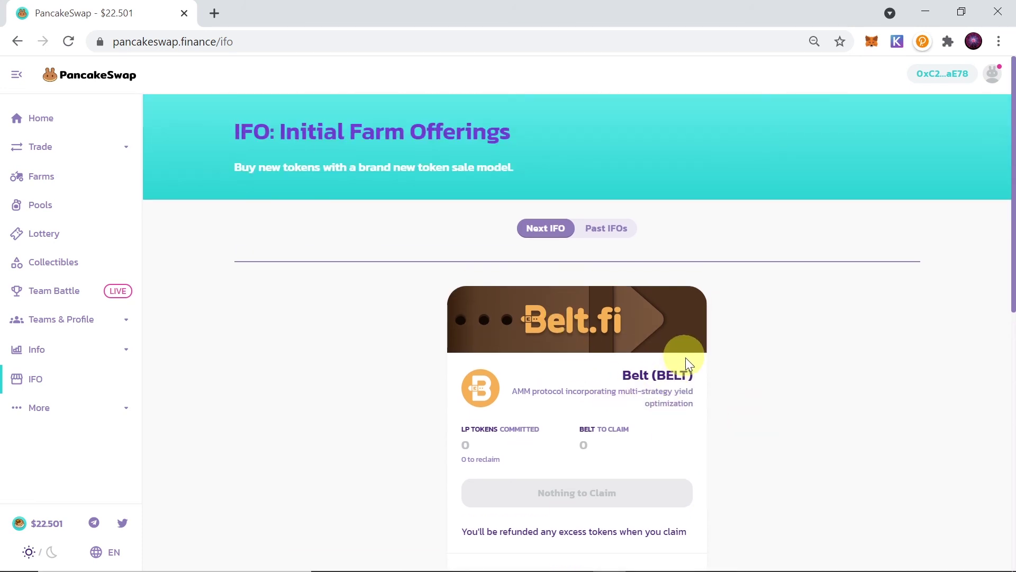
# Look through the past initial farm offerings and return to the next IFO
pyautogui.click(609, 229)
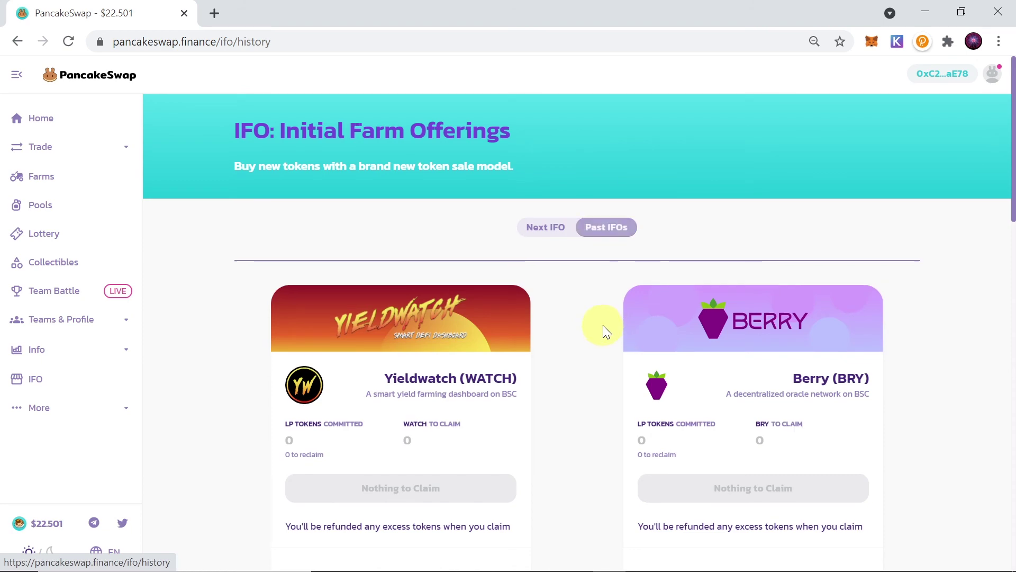
pyautogui.scroll(-2, 604, 318)
pyautogui.scroll(-12, 590, 276)
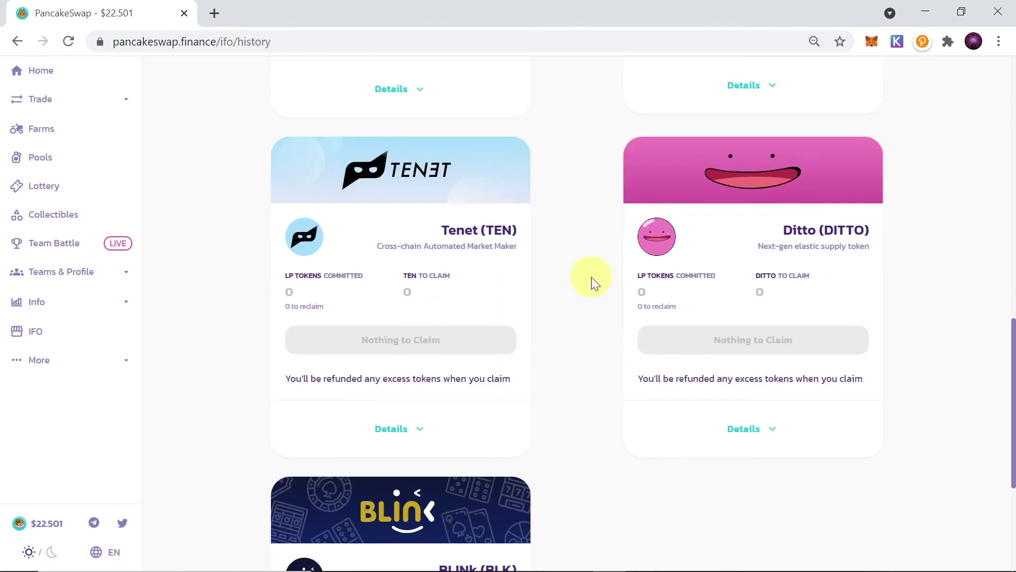
pyautogui.scroll(-3, 591, 277)
pyautogui.scroll(9, 592, 277)
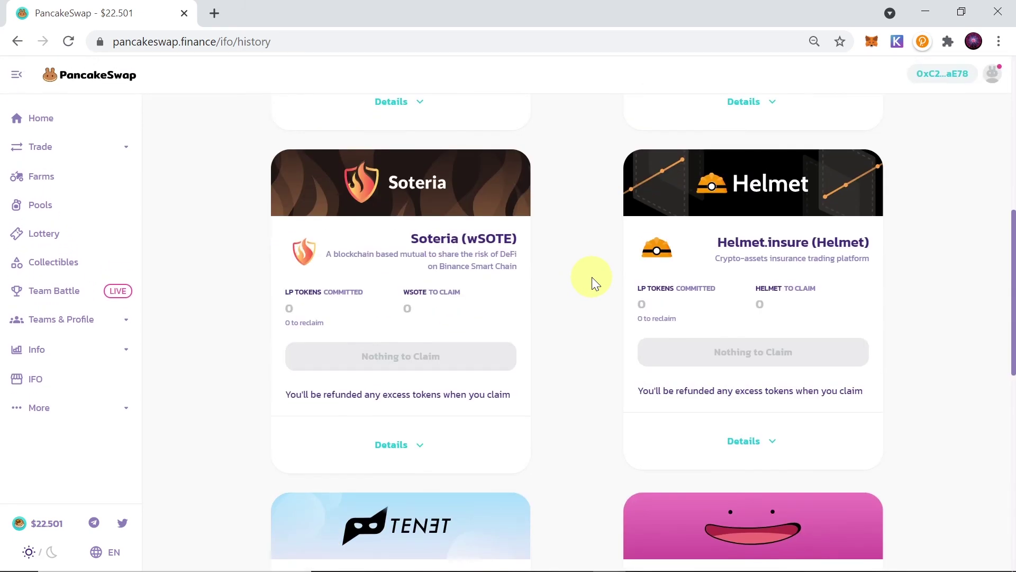
pyautogui.scroll(7, 595, 280)
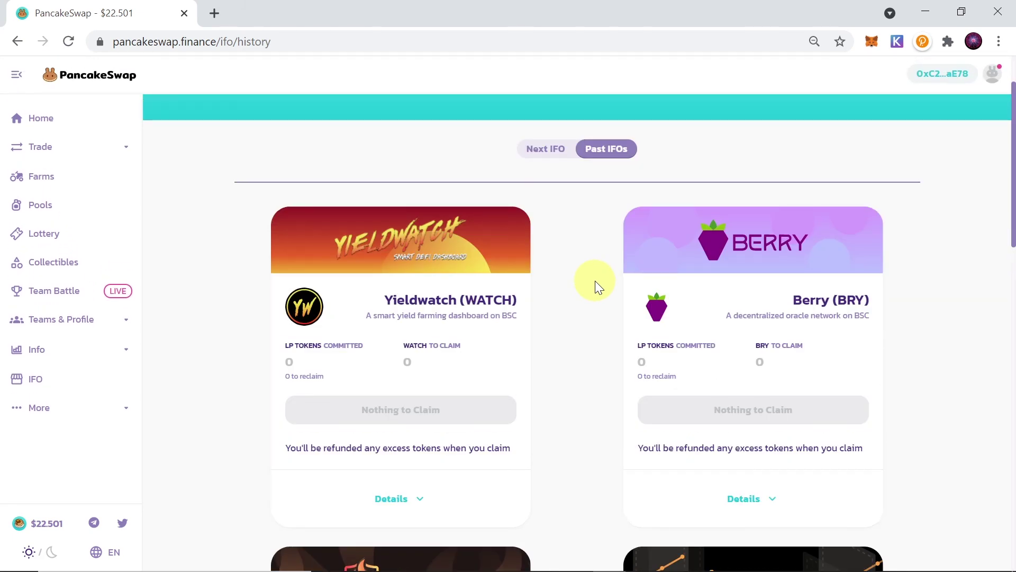
pyautogui.click(549, 156)
pyautogui.scroll(2, 858, 402)
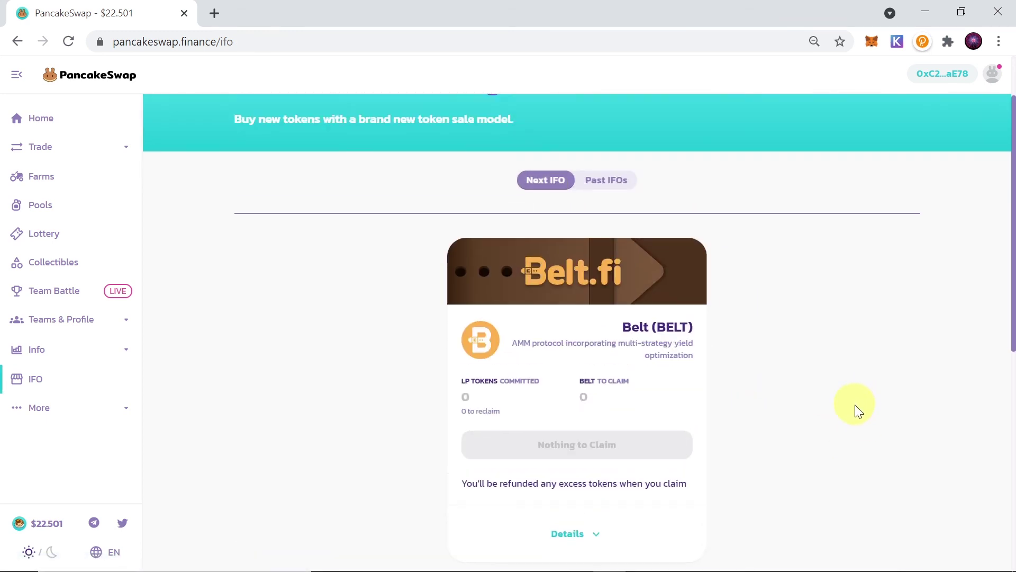